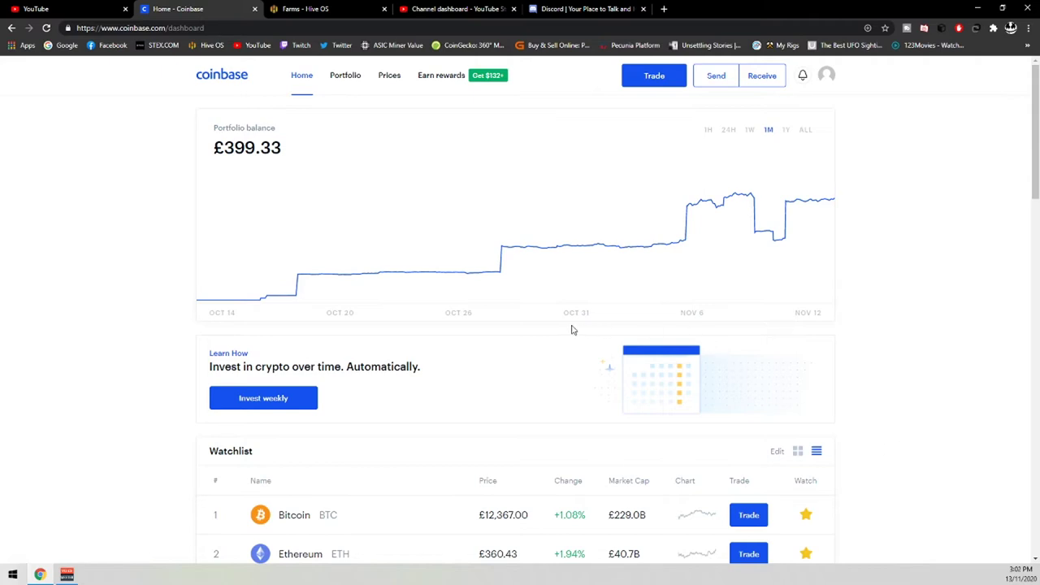
Step: Show Coinbase's Portfolio page and its asset balances: Ethereum £365.62, Bitcoin £33.71
{"action": "scroll", "coordinate": [574, 327], "scroll_direction": "down", "scroll_amount": 2}
{"action": "scroll", "coordinate": [370, 358], "scroll_direction": "up", "scroll_amount": 2}
{"action": "left_click", "coordinate": [349, 78]}
{"action": "scroll", "coordinate": [353, 116], "scroll_direction": "down", "scroll_amount": 3}
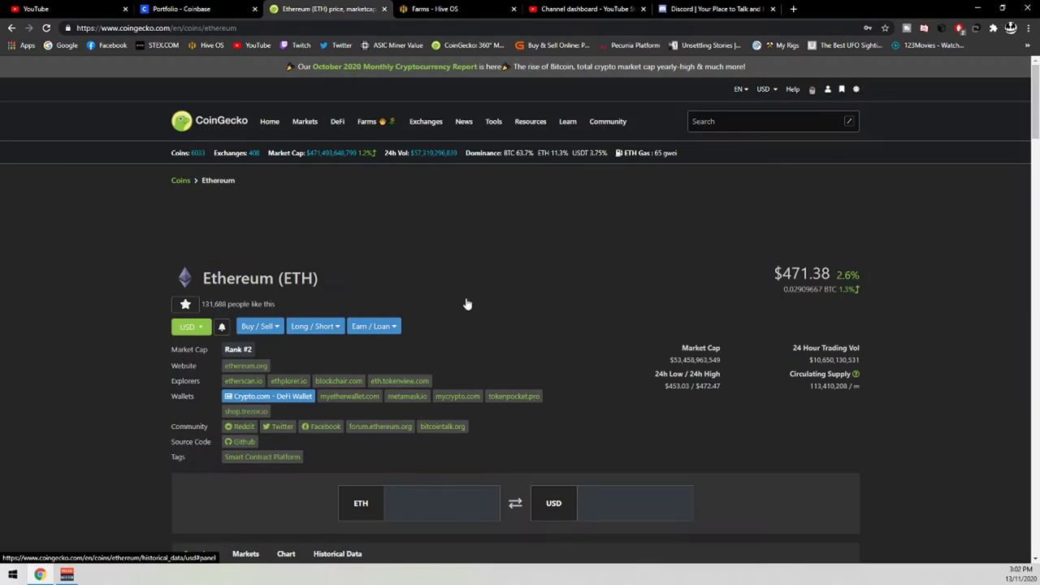
Step: Set the CoinGecko Ethereum price chart to the 7d range covering Nov 6–13, 2020
{"action": "scroll", "coordinate": [467, 299], "scroll_direction": "down", "scroll_amount": 4}
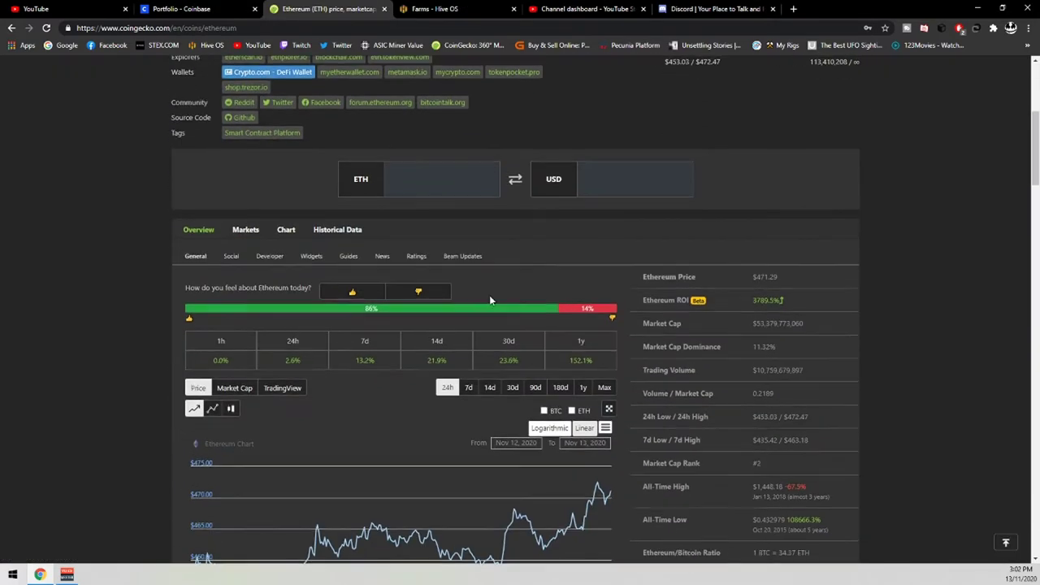
{"action": "scroll", "coordinate": [485, 296], "scroll_direction": "up", "scroll_amount": 5}
{"action": "scroll", "coordinate": [509, 272], "scroll_direction": "down", "scroll_amount": 7}
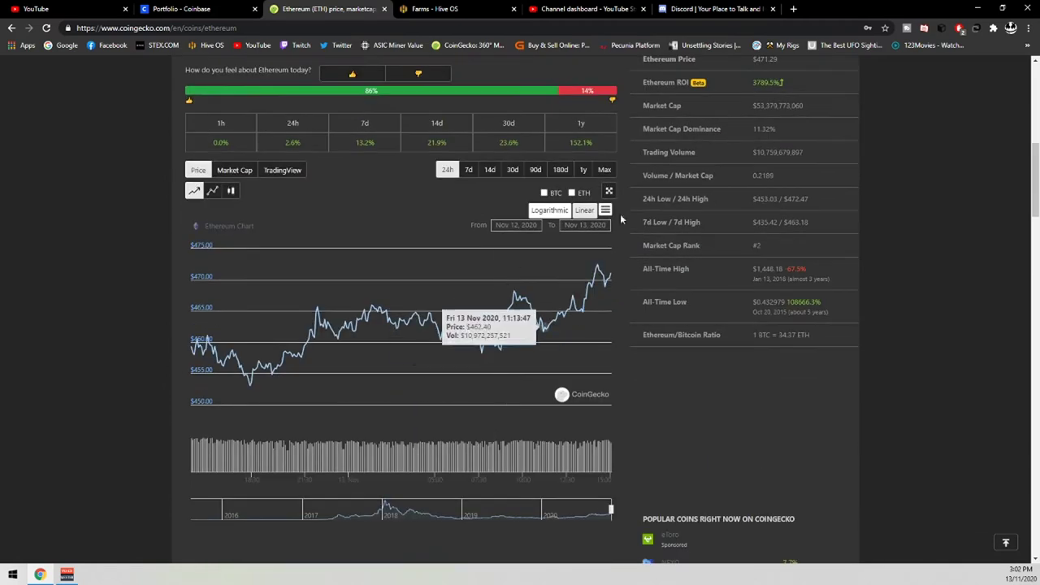
{"action": "left_click", "coordinate": [468, 169]}
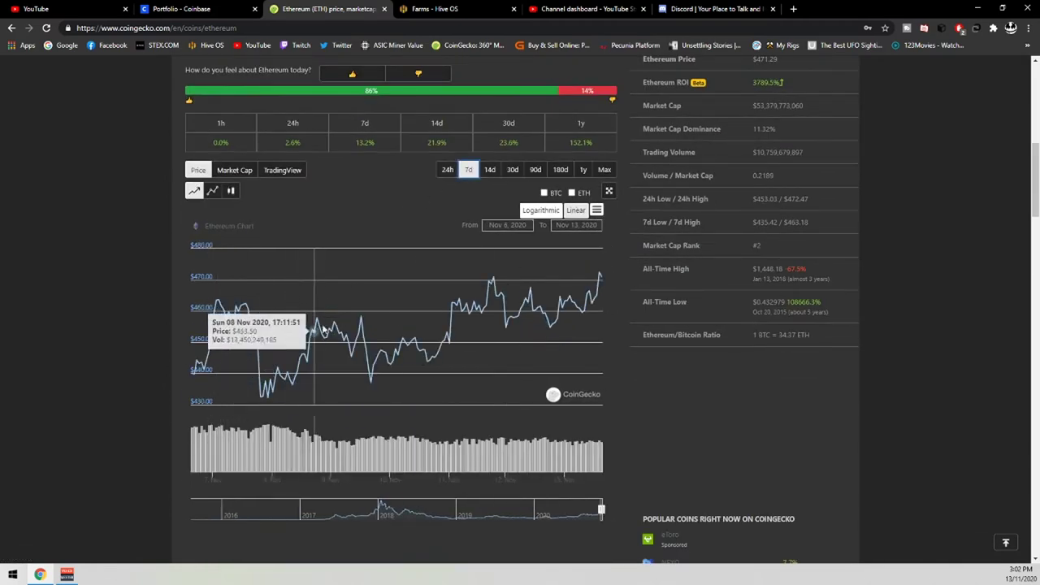
{"action": "scroll", "coordinate": [355, 317], "scroll_direction": "up", "scroll_amount": 2}
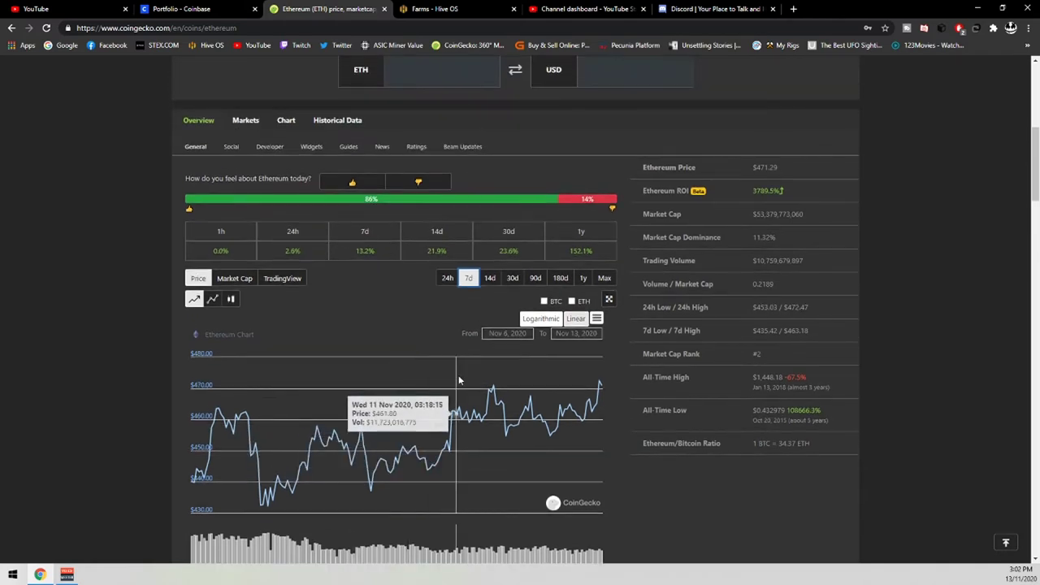
Step: Review the Coinbase portfolio's £398.89 balance chart and its Ethereum and Bitcoin asset rows
{"action": "left_click", "coordinate": [199, 9]}
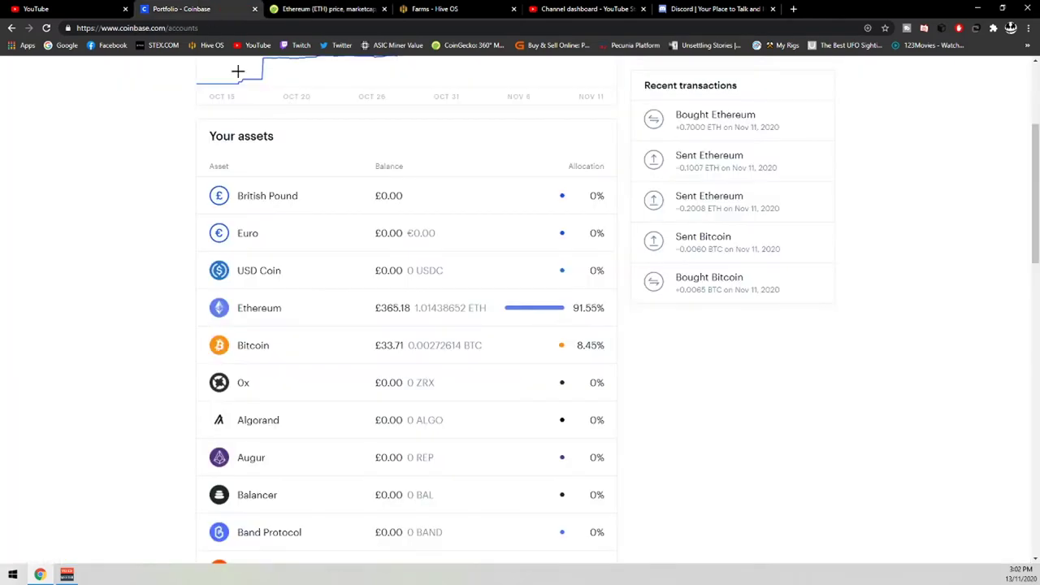
{"action": "scroll", "coordinate": [344, 176], "scroll_direction": "up", "scroll_amount": 4}
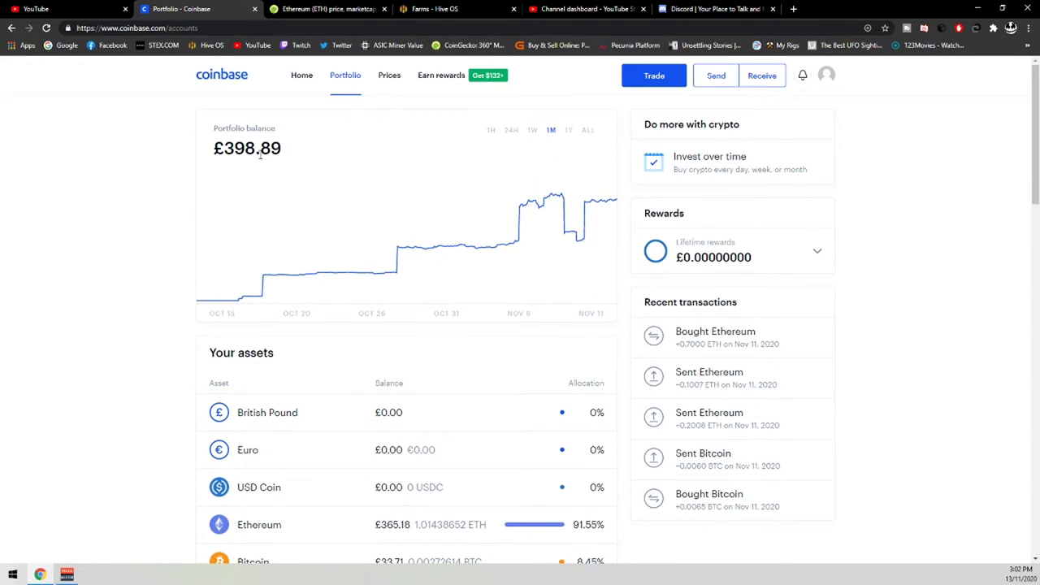
{"action": "scroll", "coordinate": [490, 341], "scroll_direction": "down", "scroll_amount": 3}
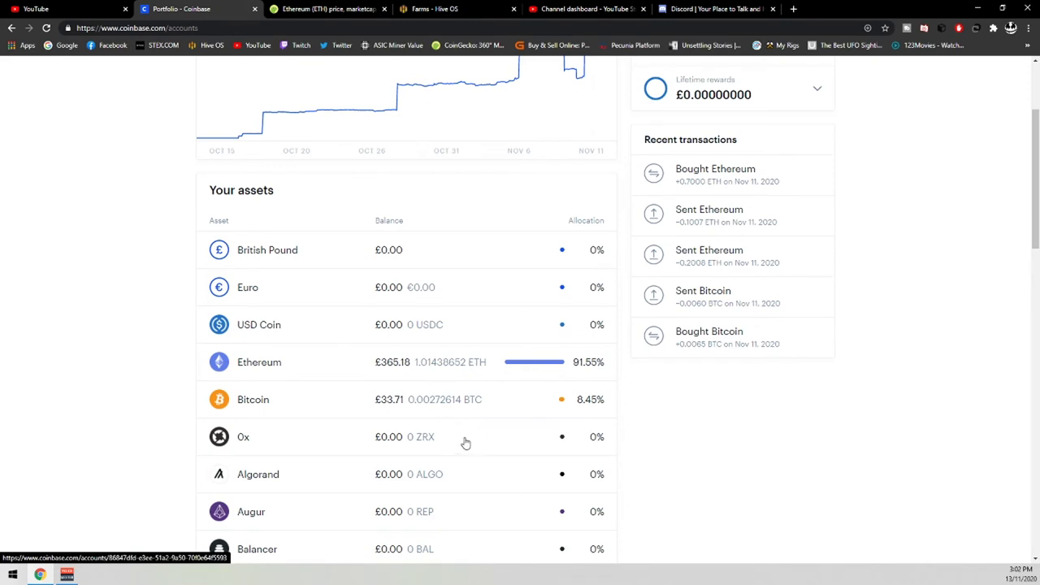
{"action": "scroll", "coordinate": [458, 429], "scroll_direction": "up", "scroll_amount": 3}
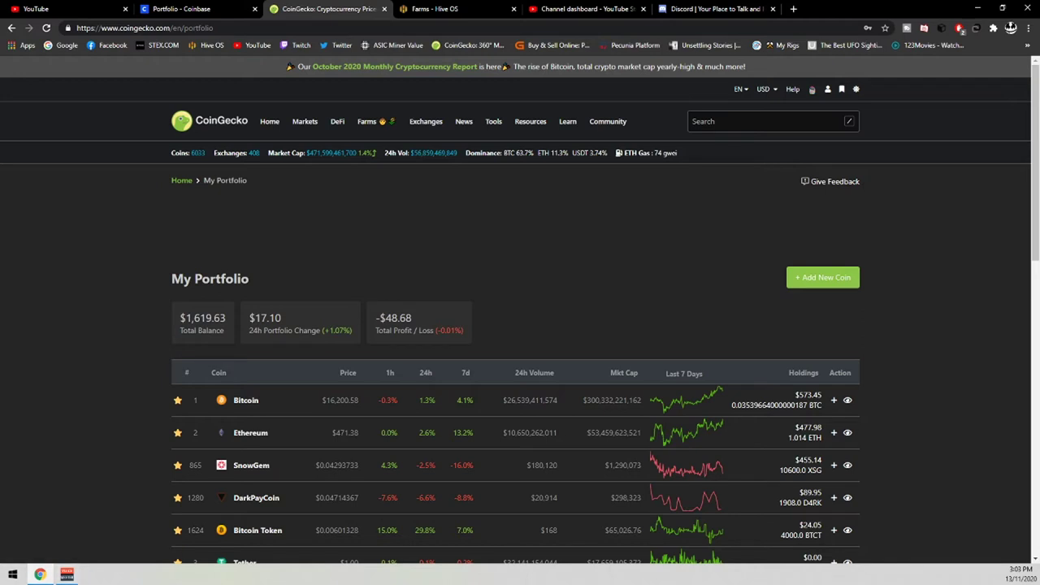
{"action": "scroll", "coordinate": [530, 244], "scroll_direction": "down", "scroll_amount": 1}
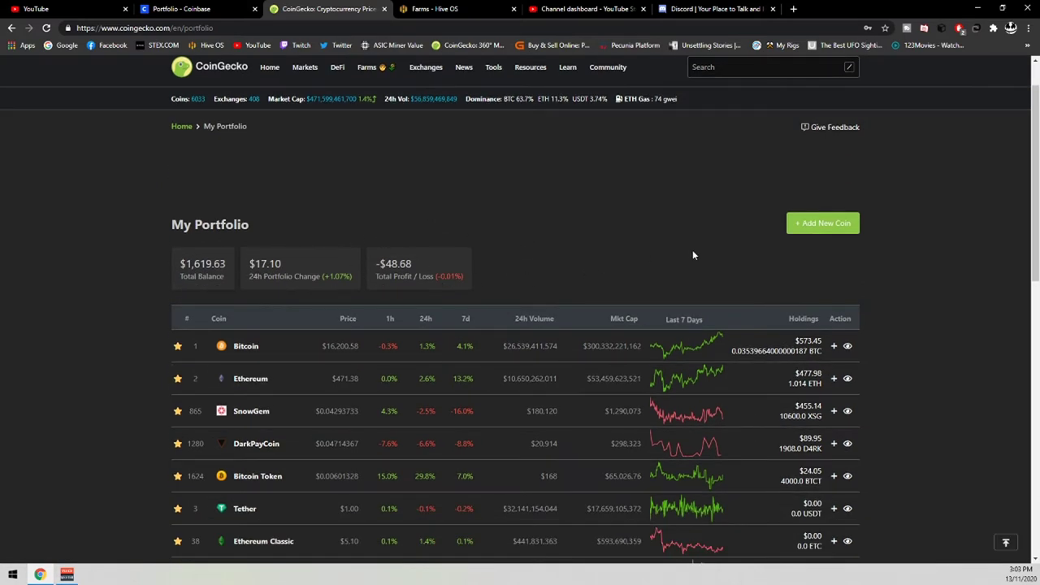
{"action": "scroll", "coordinate": [694, 255], "scroll_direction": "down", "scroll_amount": 1}
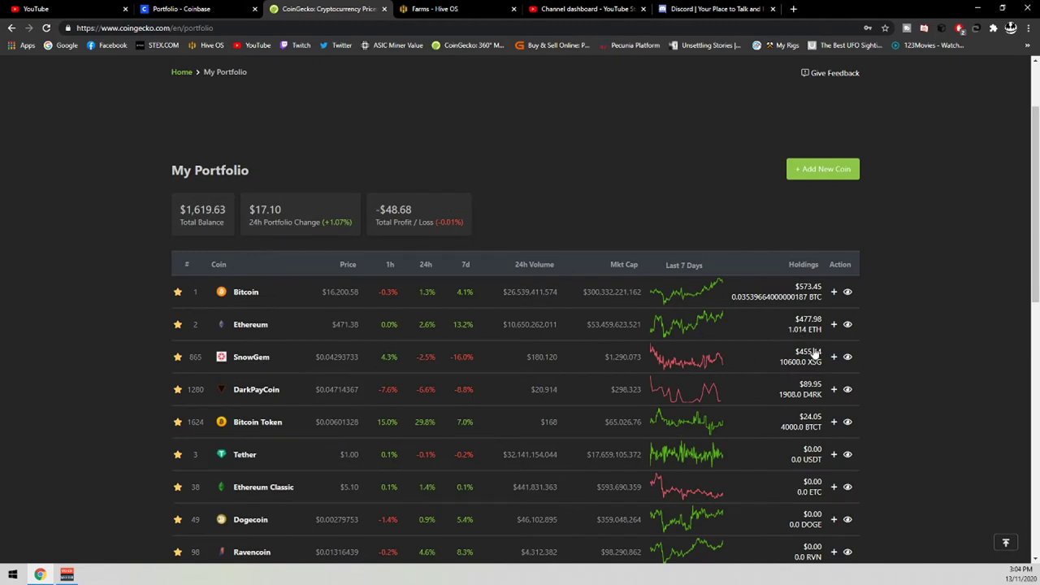
{"action": "scroll", "coordinate": [815, 351], "scroll_direction": "down", "scroll_amount": 1}
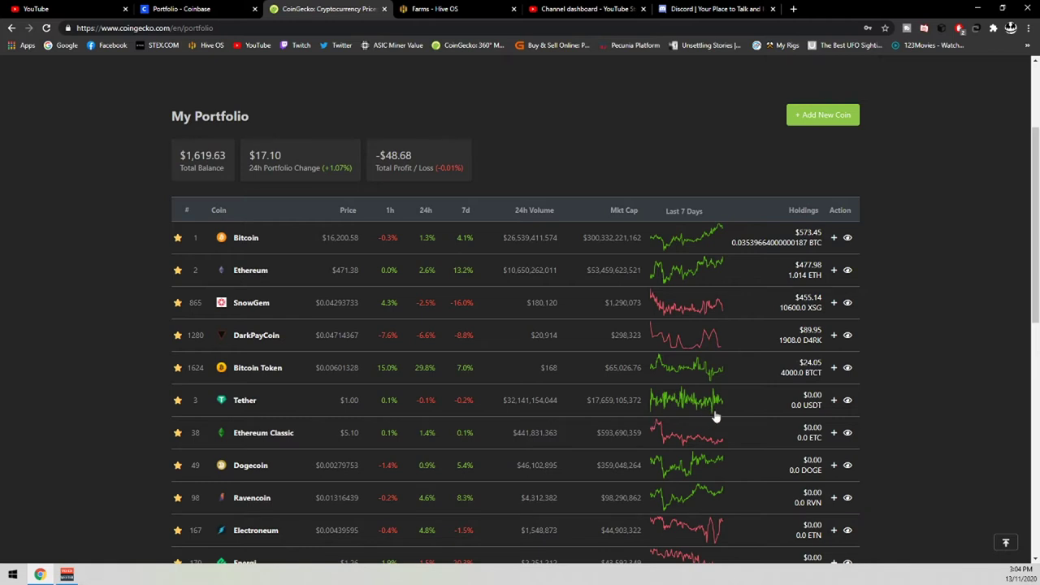
{"action": "scroll", "coordinate": [709, 331], "scroll_direction": "up", "scroll_amount": 2}
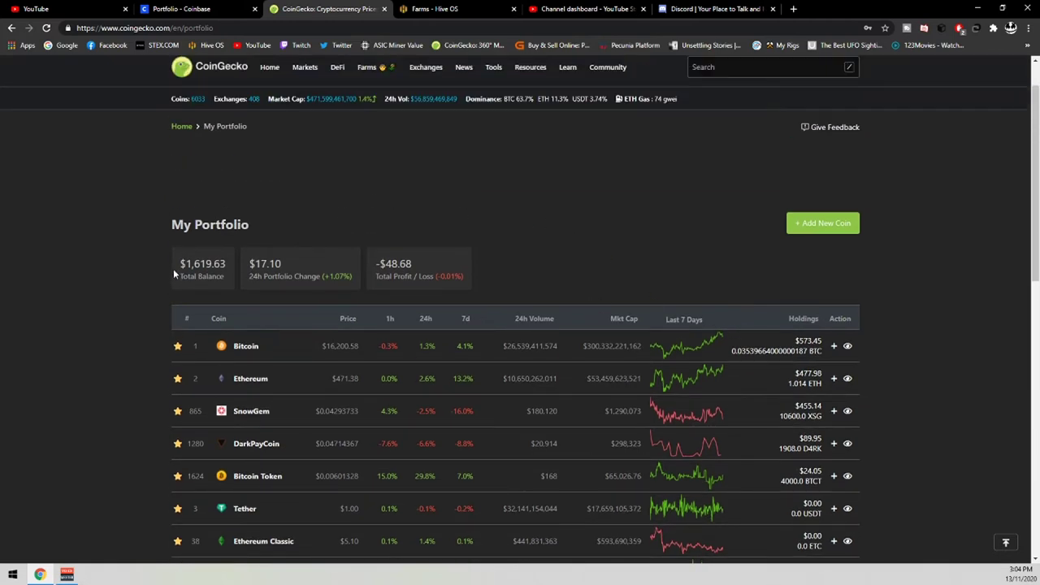
{"action": "left_click_drag", "start_coordinate": [174, 270], "coordinate": [223, 268]}
{"action": "left_click", "coordinate": [626, 244]}
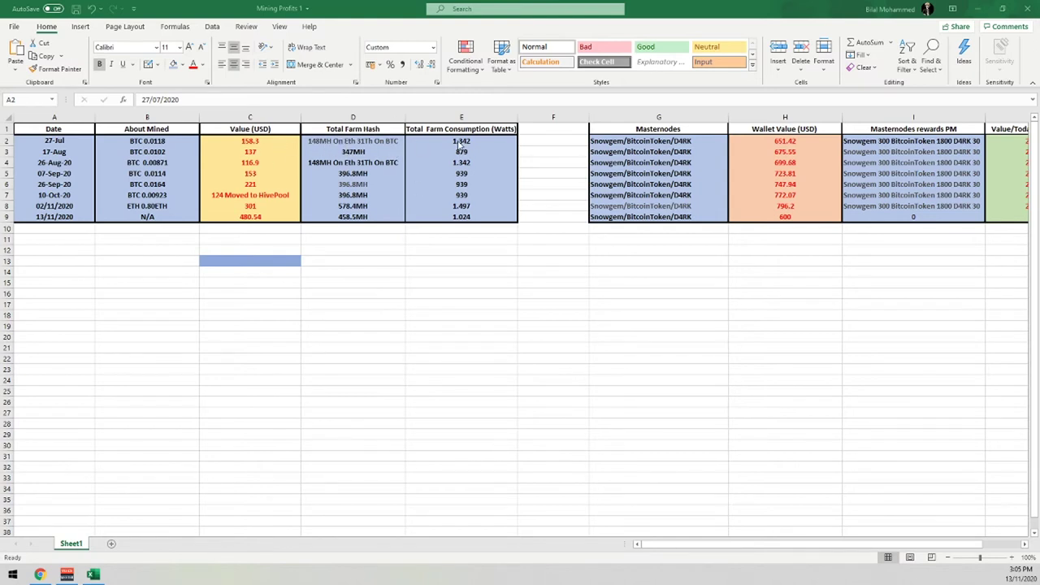
Step: Bring up the Mining Profits 1 sheet and show its Value/Todays Price (USD) column
{"action": "left_click", "coordinate": [912, 536]}
{"action": "scroll", "coordinate": [837, 533], "scroll_direction": "right", "scroll_amount": 2}
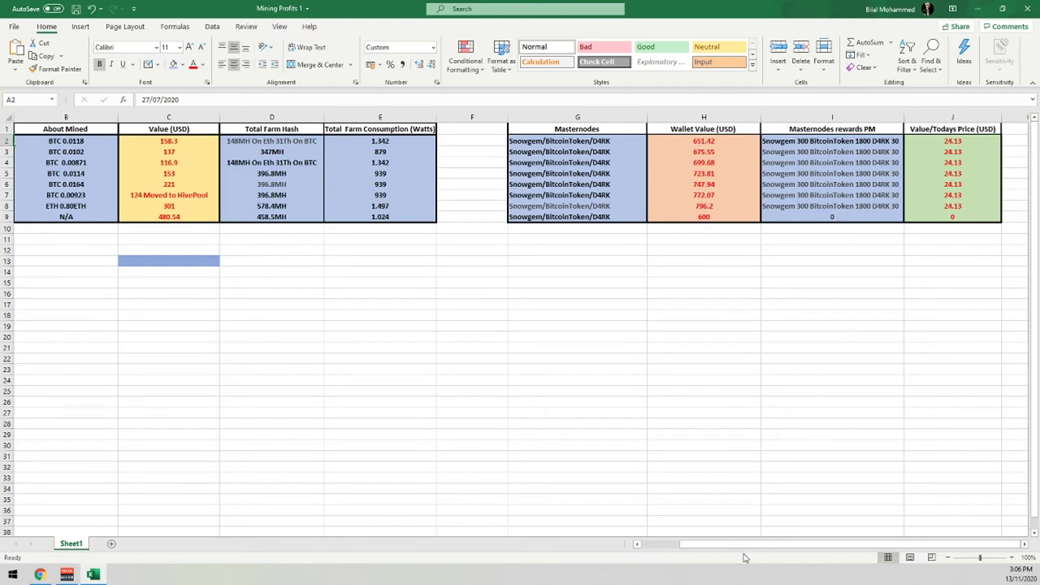
{"action": "left_click_drag", "start_coordinate": [741, 544], "coordinate": [623, 545]}
{"action": "left_click", "coordinate": [48, 216]}
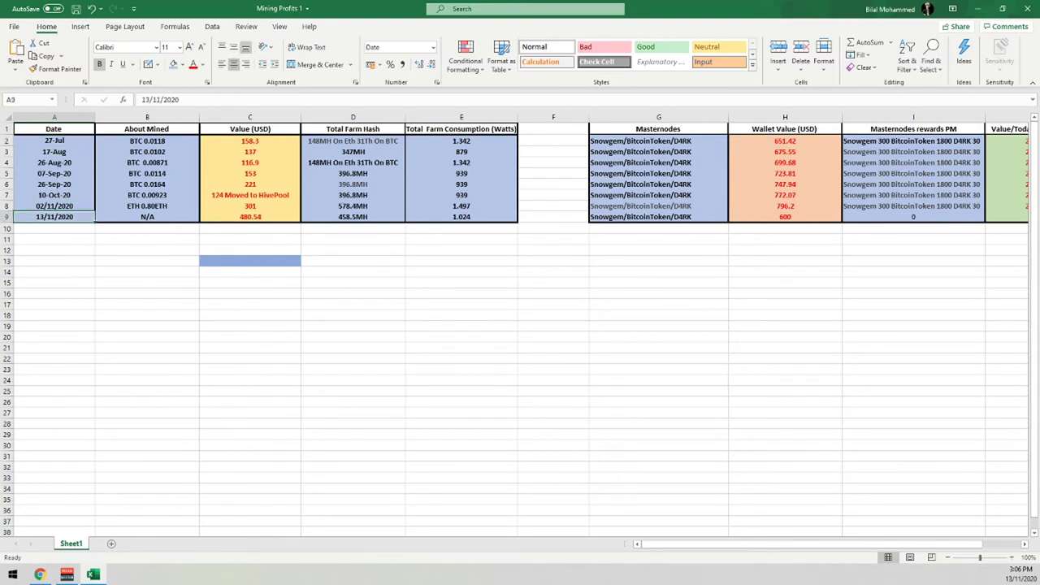
{"action": "left_click", "coordinate": [135, 219]}
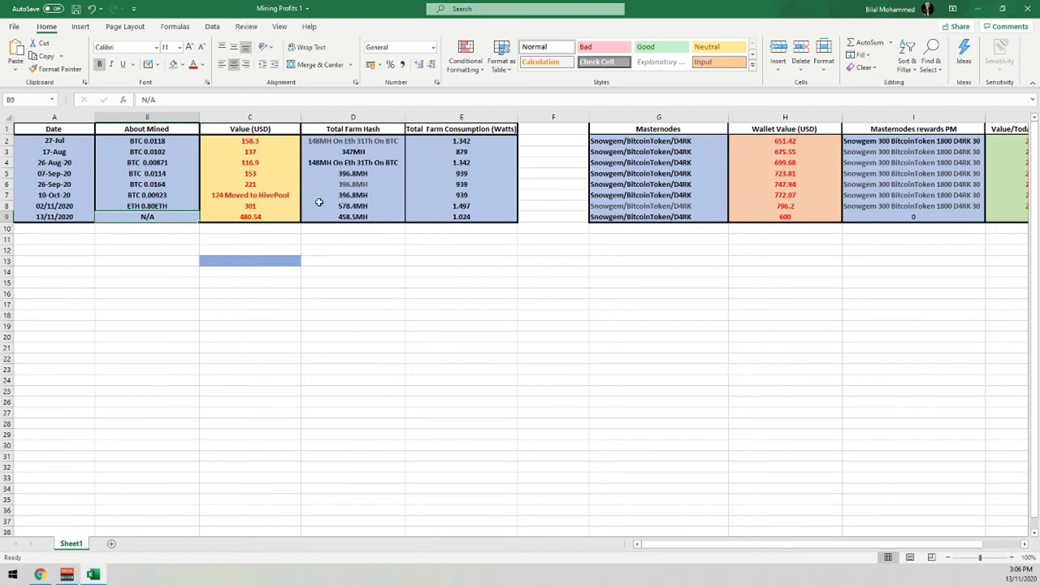
{"action": "left_click", "coordinate": [274, 215]}
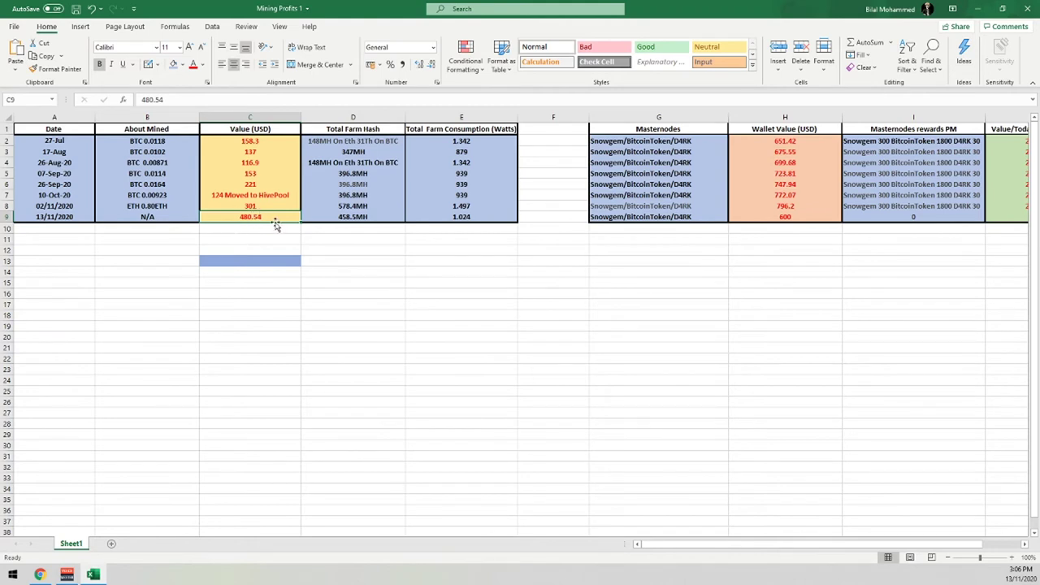
{"action": "left_click", "coordinate": [339, 218]}
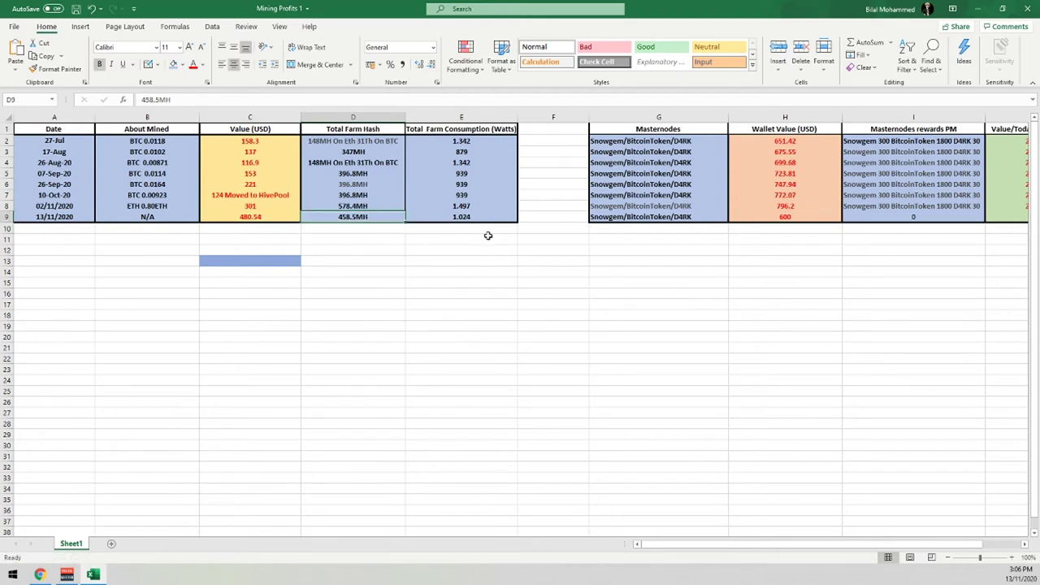
{"action": "left_click", "coordinate": [451, 218]}
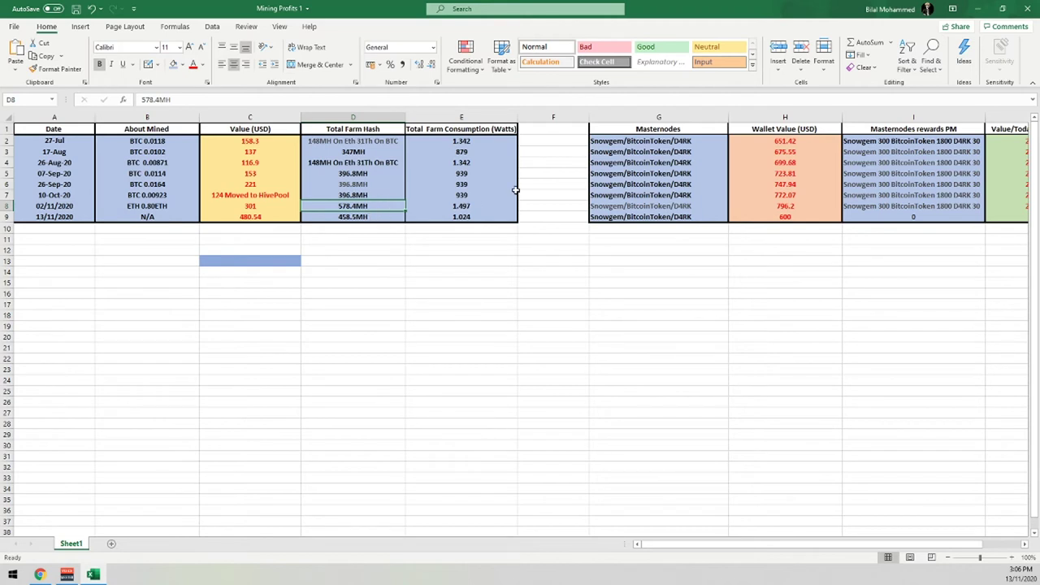
{"action": "left_click_drag", "start_coordinate": [751, 545], "coordinate": [796, 546]}
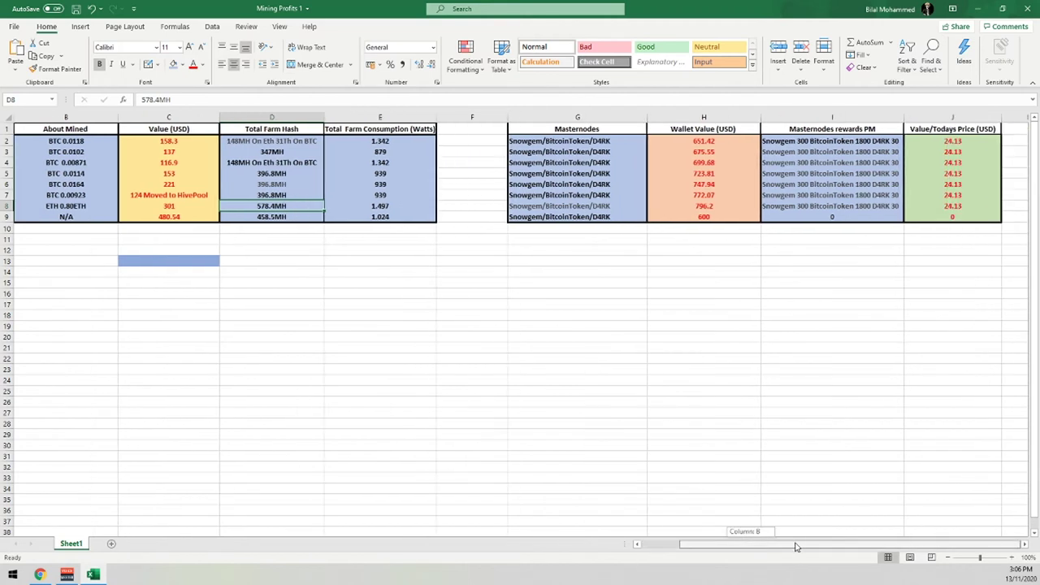
{"action": "left_click", "coordinate": [596, 213]}
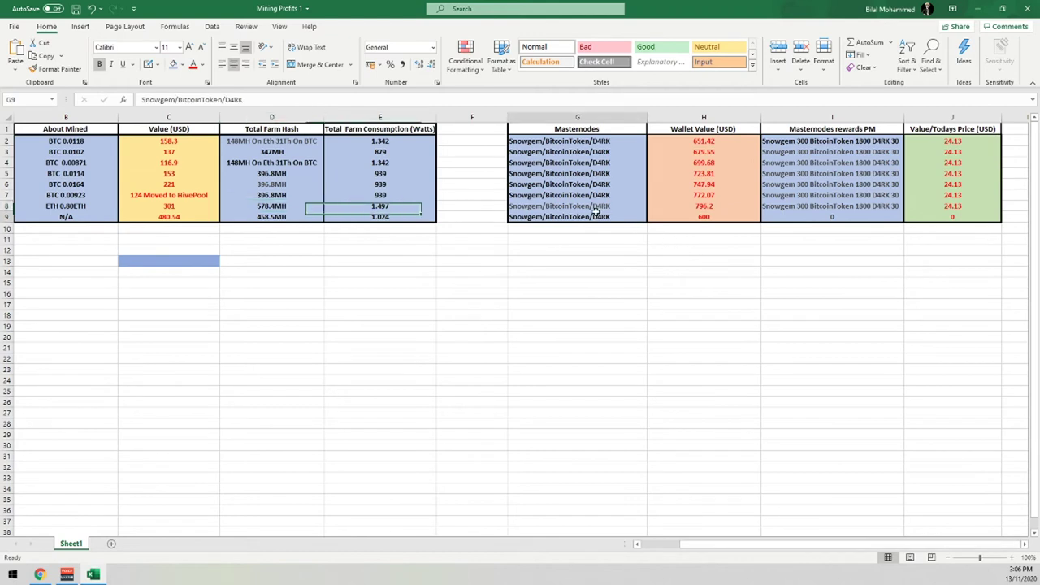
{"action": "left_click", "coordinate": [689, 217]}
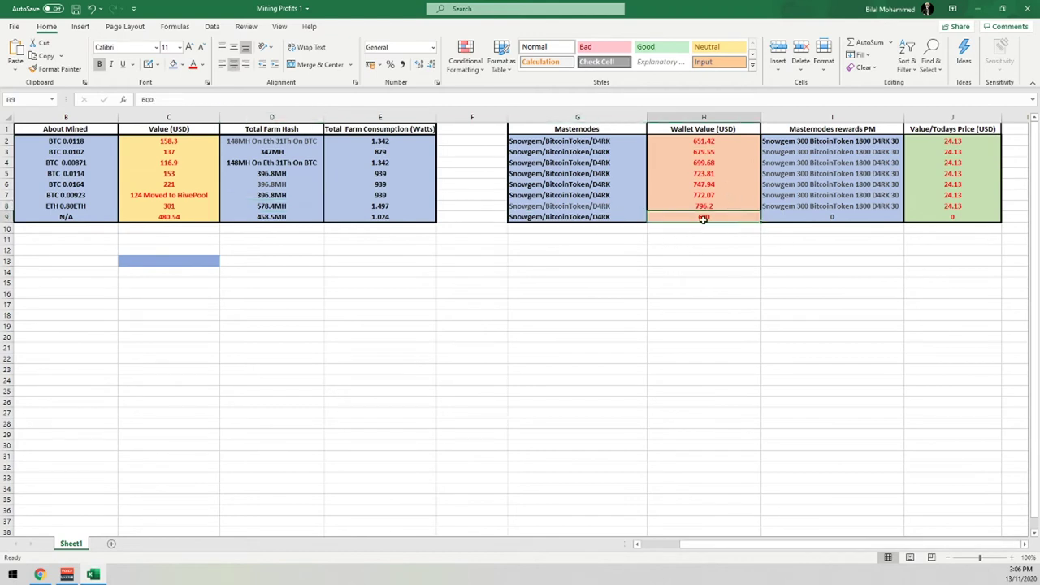
{"action": "left_click", "coordinate": [866, 217]}
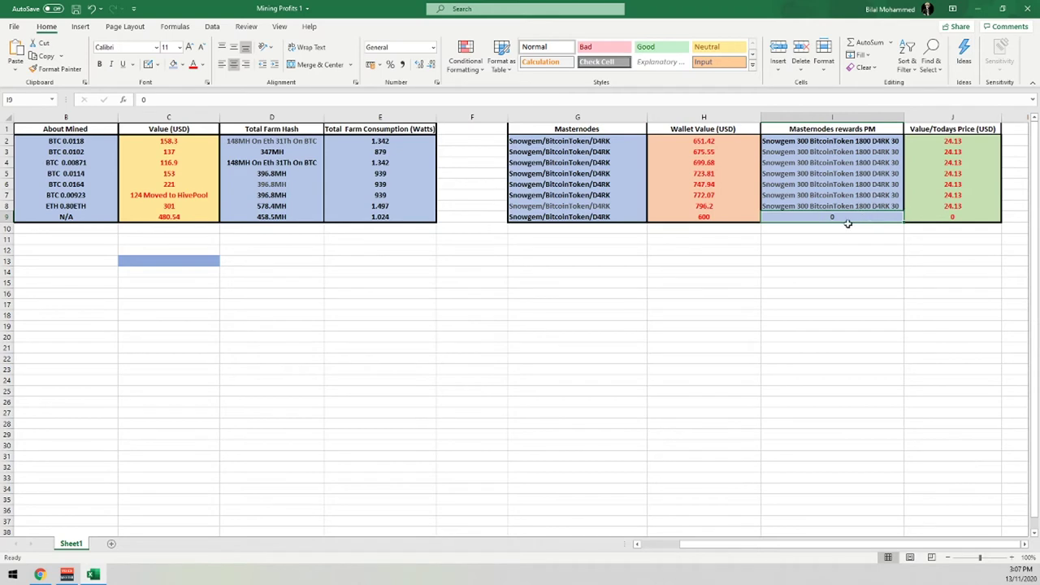
{"action": "left_click", "coordinate": [957, 220]}
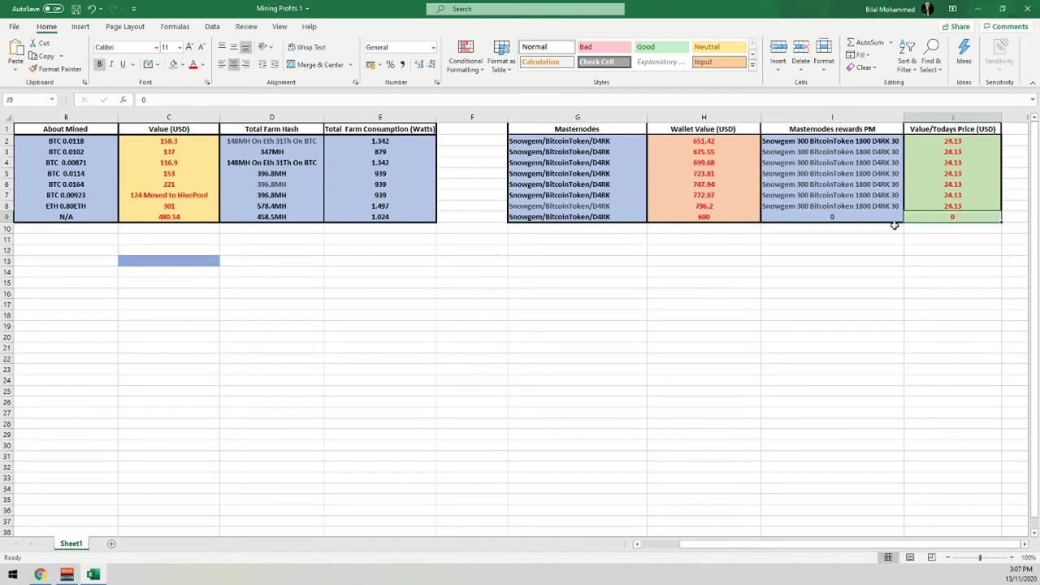
{"action": "left_click", "coordinate": [791, 215]}
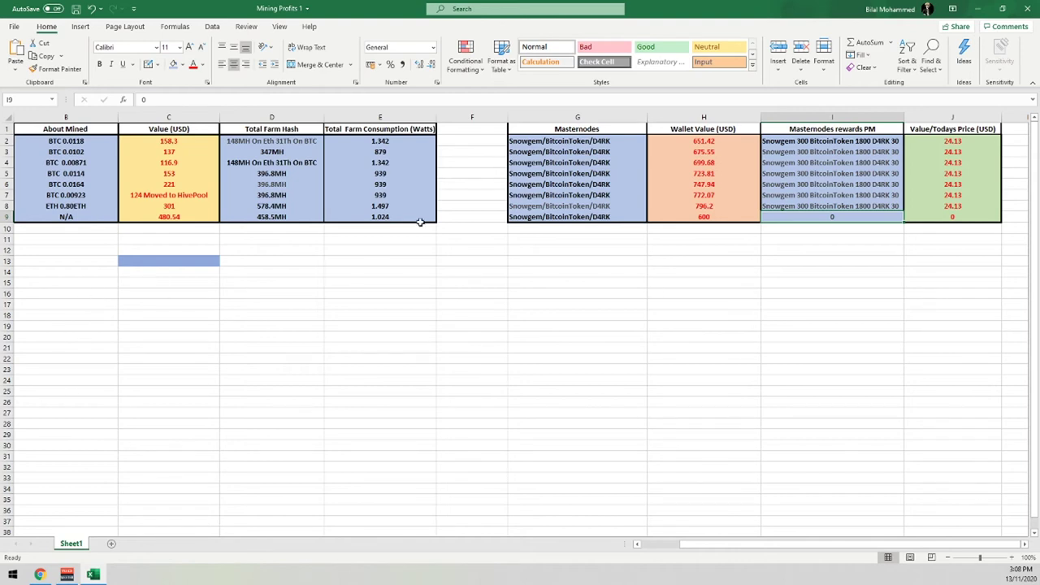
{"action": "double_click", "coordinate": [136, 262]}
{"action": "type", "text": "To"}
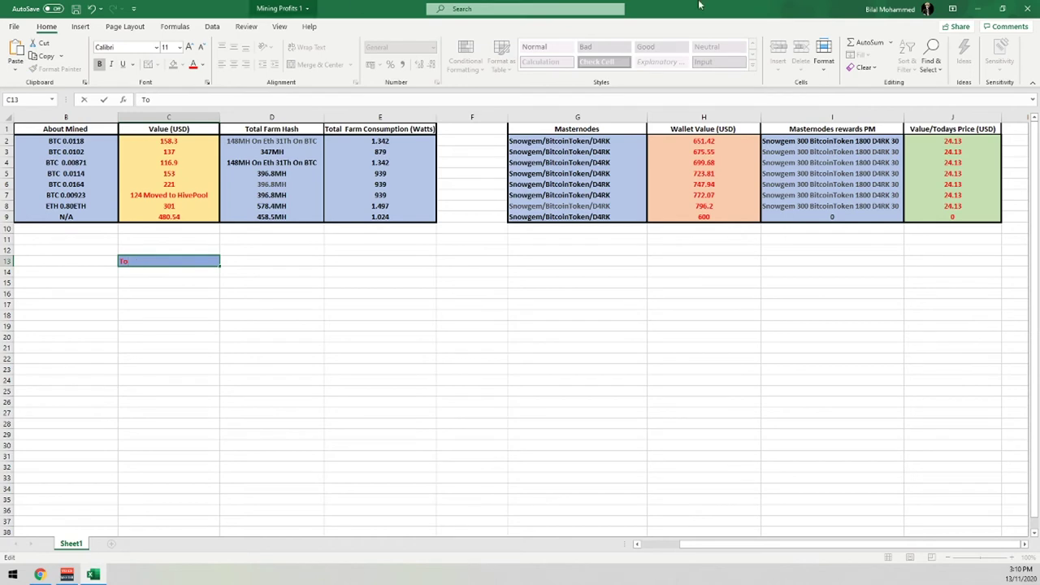
{"action": "type", "text": "tal value 1.080.54"}
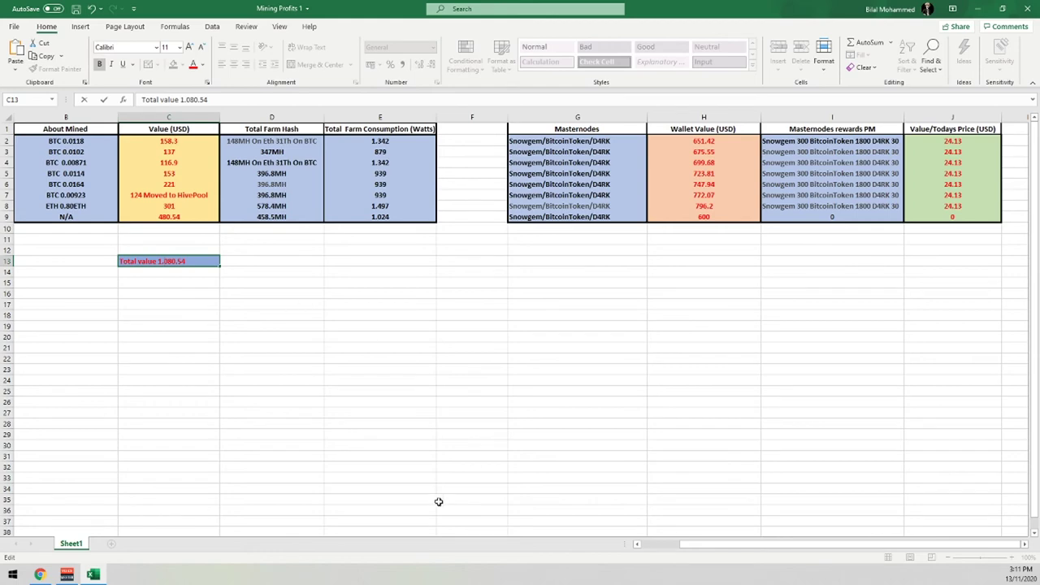
Step: Leave the Excel sheet for Discord's homepage in the web browser
{"action": "left_click", "coordinate": [959, 7]}
Step: Highlight the CoinGecko portfolio's $1,619.63 total balance, then go to Discord's general chat
{"action": "key", "text": "alt+Tab"}
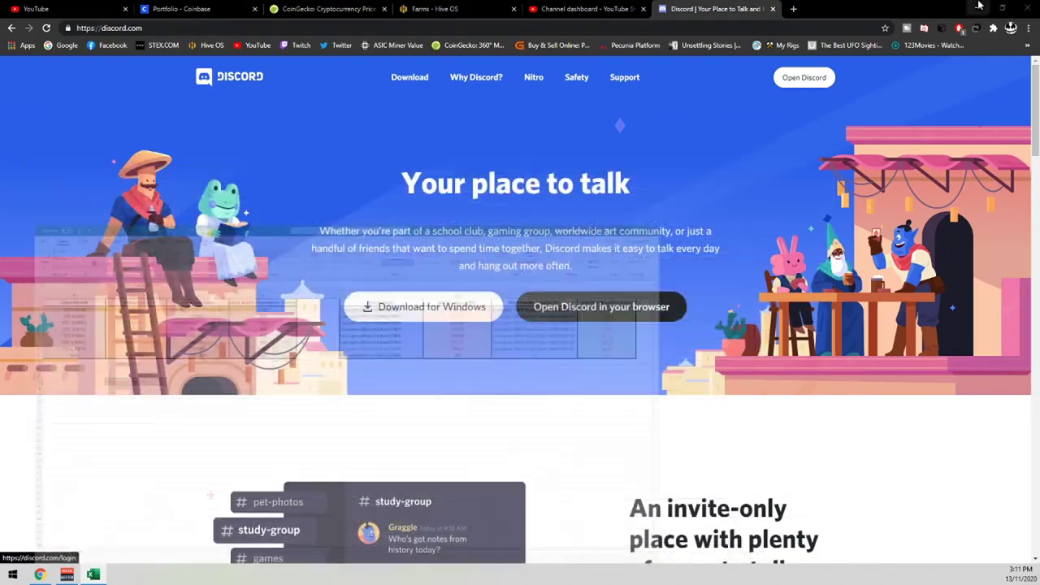
{"action": "left_click", "coordinate": [325, 9]}
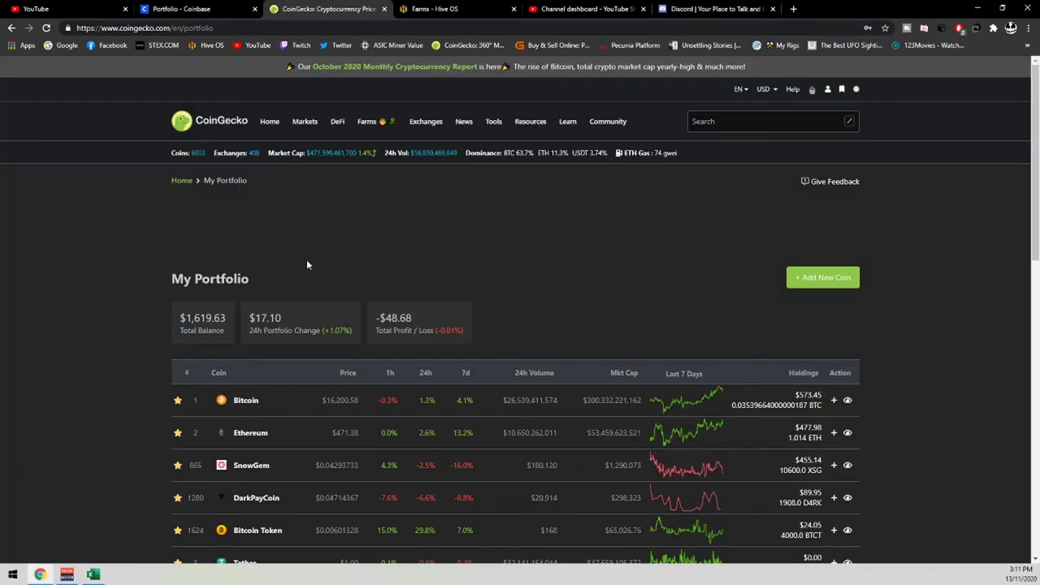
{"action": "left_click_drag", "start_coordinate": [227, 319], "coordinate": [180, 318]}
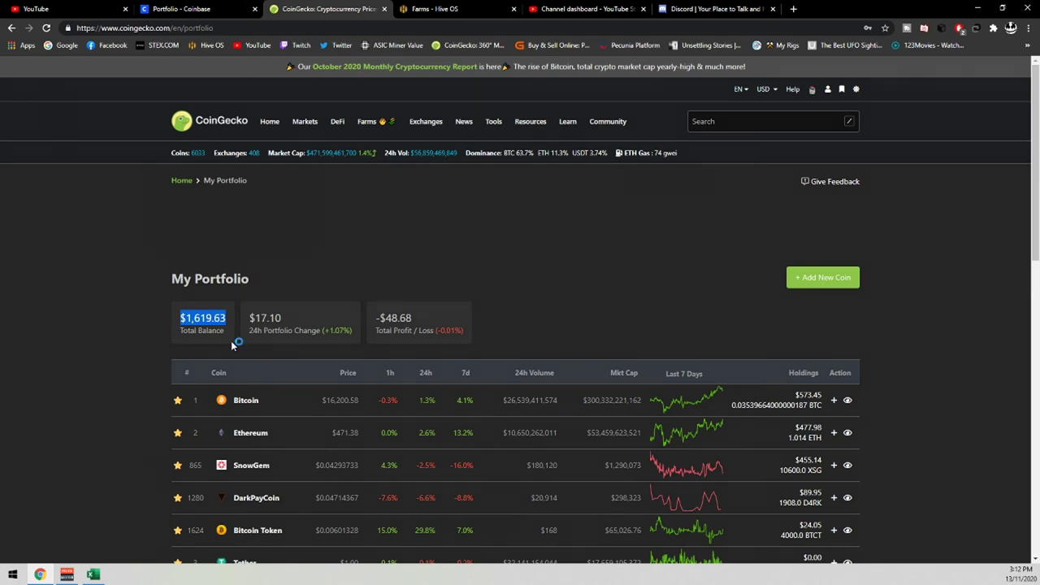
{"action": "key", "text": "ctrl+6"}
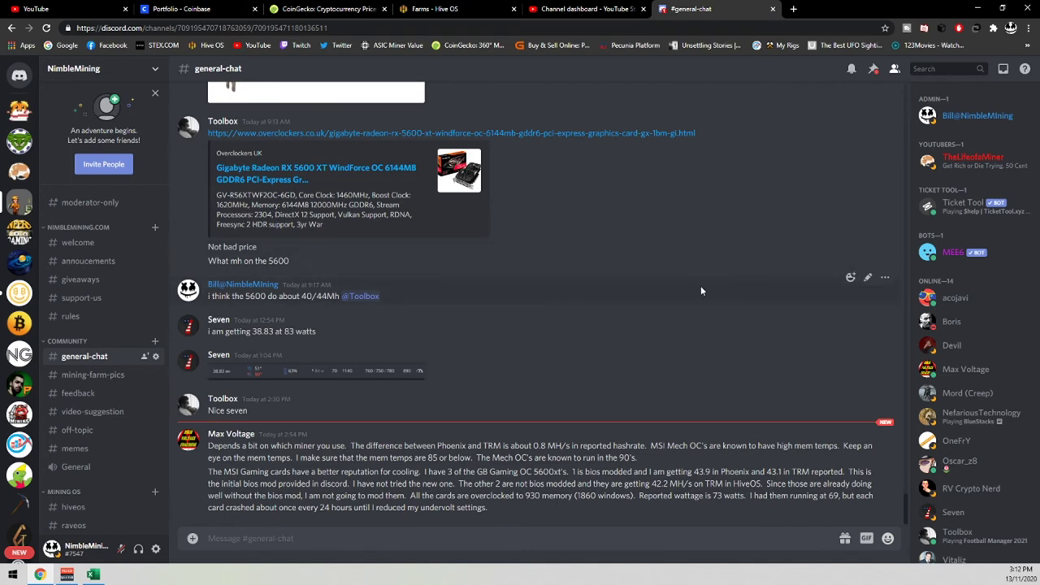
{"action": "scroll", "coordinate": [974, 322], "scroll_direction": "down", "scroll_amount": 5}
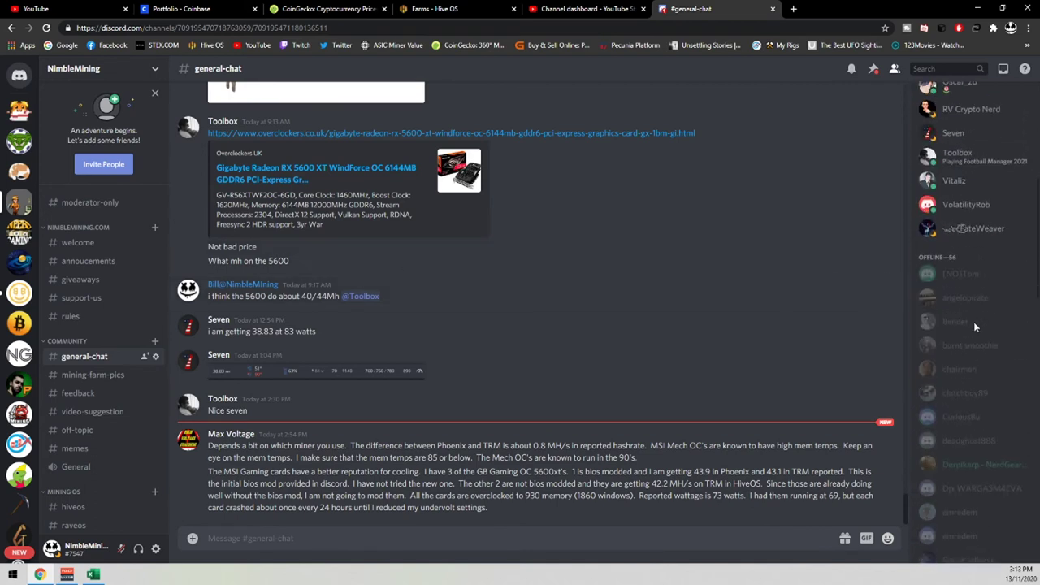
{"action": "scroll", "coordinate": [978, 281], "scroll_direction": "up", "scroll_amount": 5}
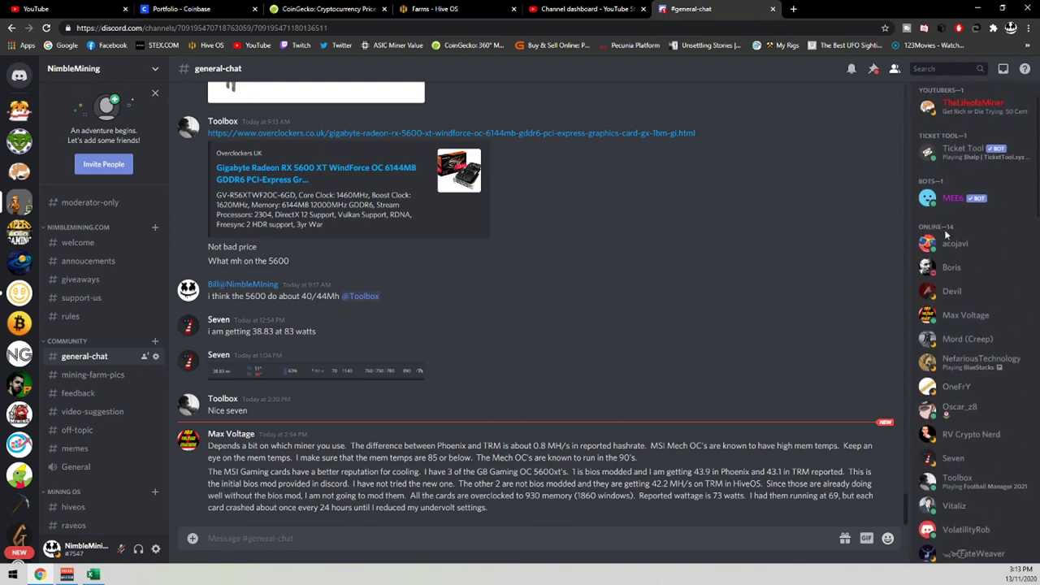
{"action": "scroll", "coordinate": [962, 245], "scroll_direction": "down", "scroll_amount": 4}
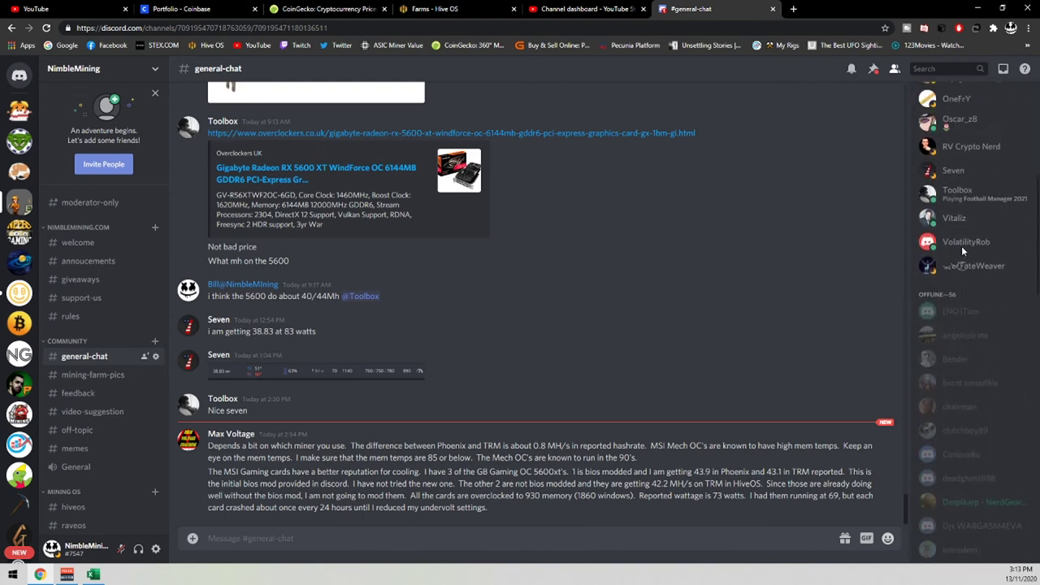
{"action": "scroll", "coordinate": [961, 245], "scroll_direction": "up", "scroll_amount": 4}
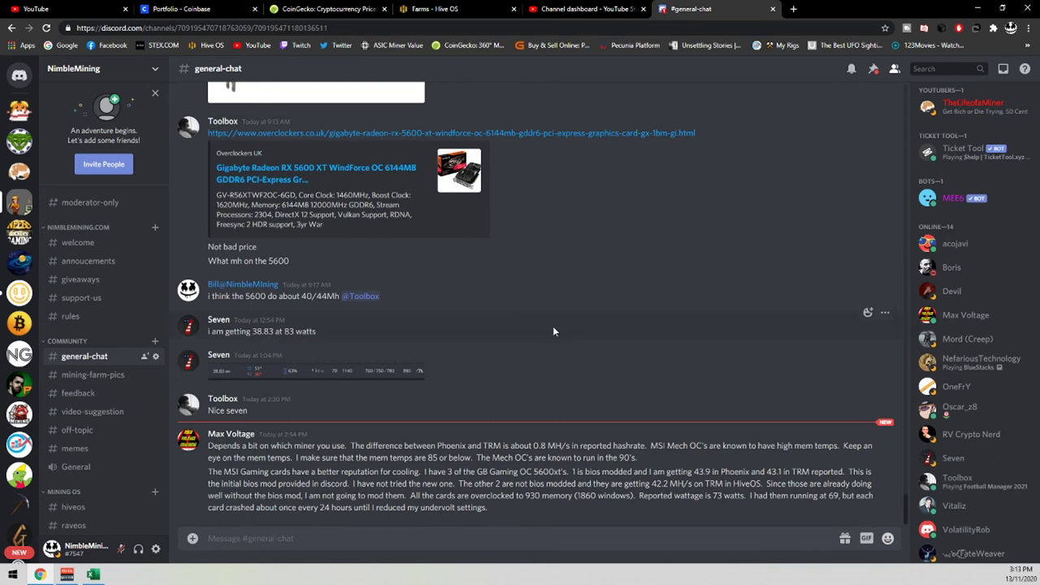
{"action": "scroll", "coordinate": [488, 333], "scroll_direction": "up", "scroll_amount": 5}
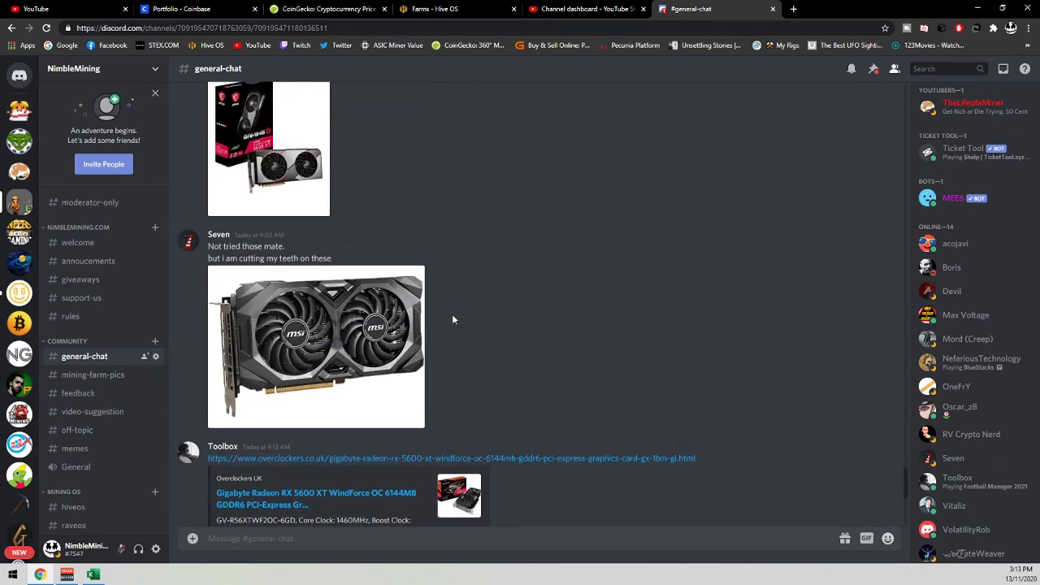
{"action": "scroll", "coordinate": [341, 356], "scroll_direction": "up", "scroll_amount": 2}
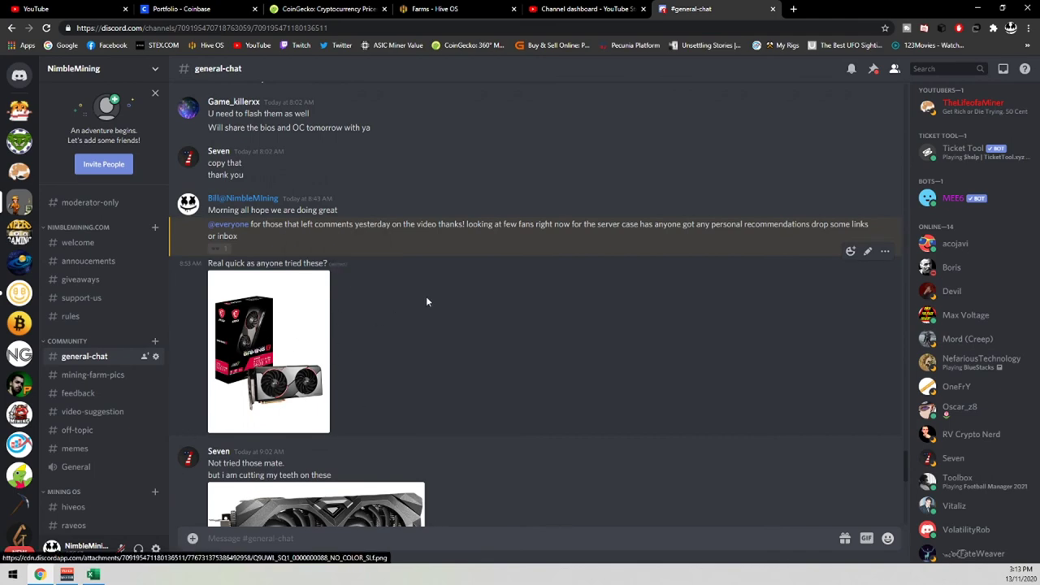
{"action": "scroll", "coordinate": [426, 297], "scroll_direction": "down", "scroll_amount": 6}
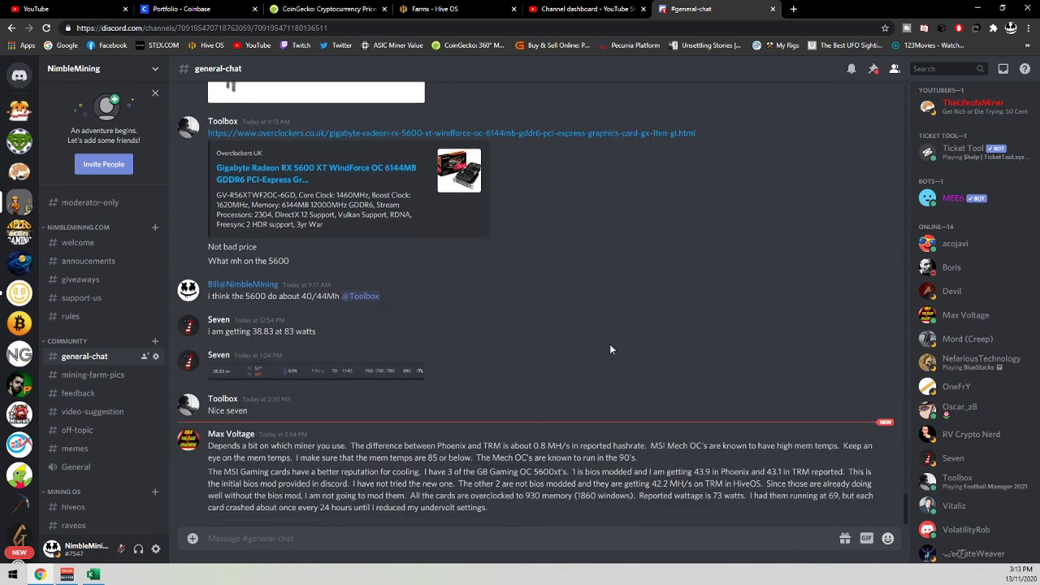